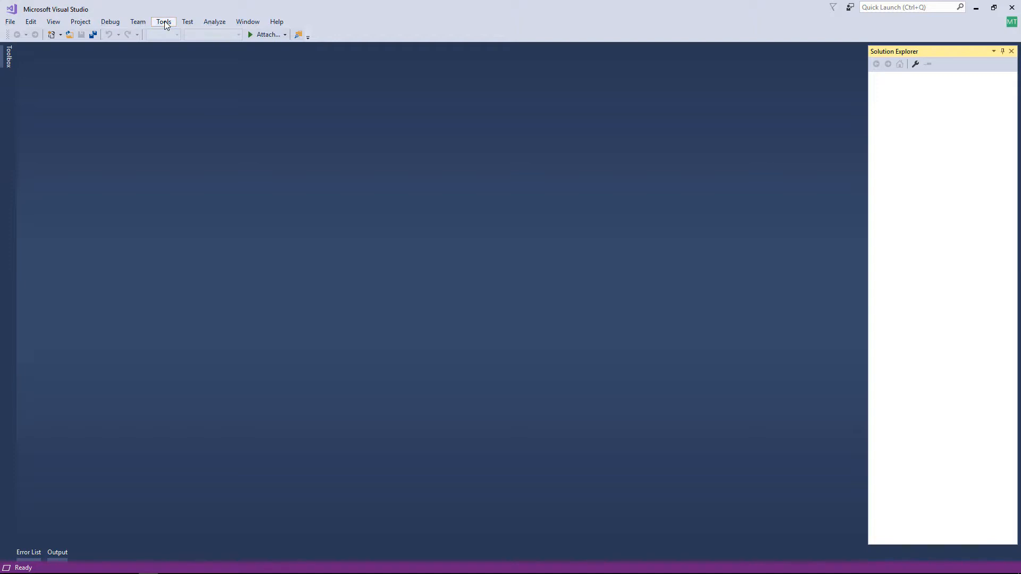
# Check the installed extensions for available updates.
pyautogui.click(165, 22)
pyautogui.click(152, 41)
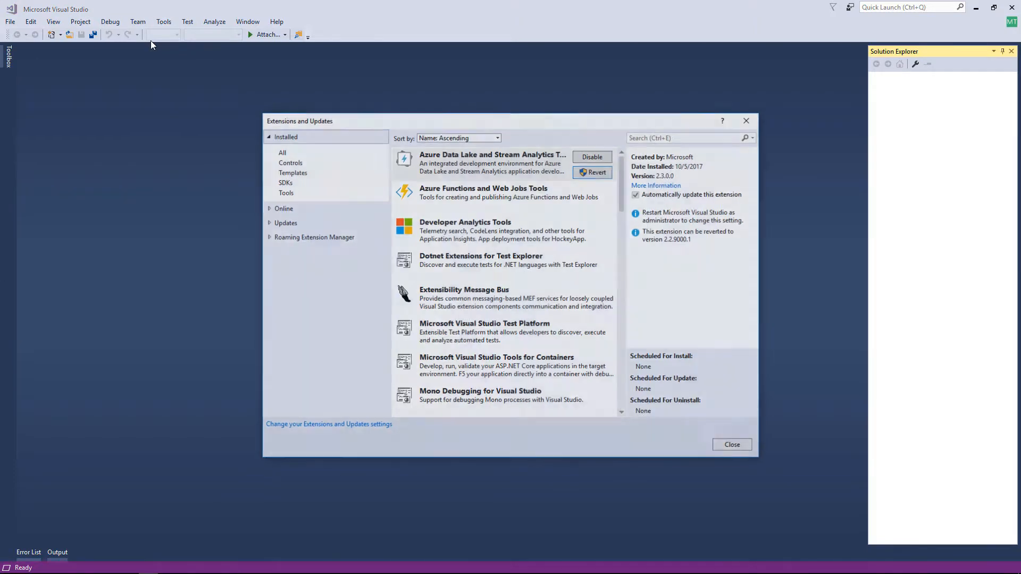
pyautogui.click(270, 223)
pyautogui.click(323, 184)
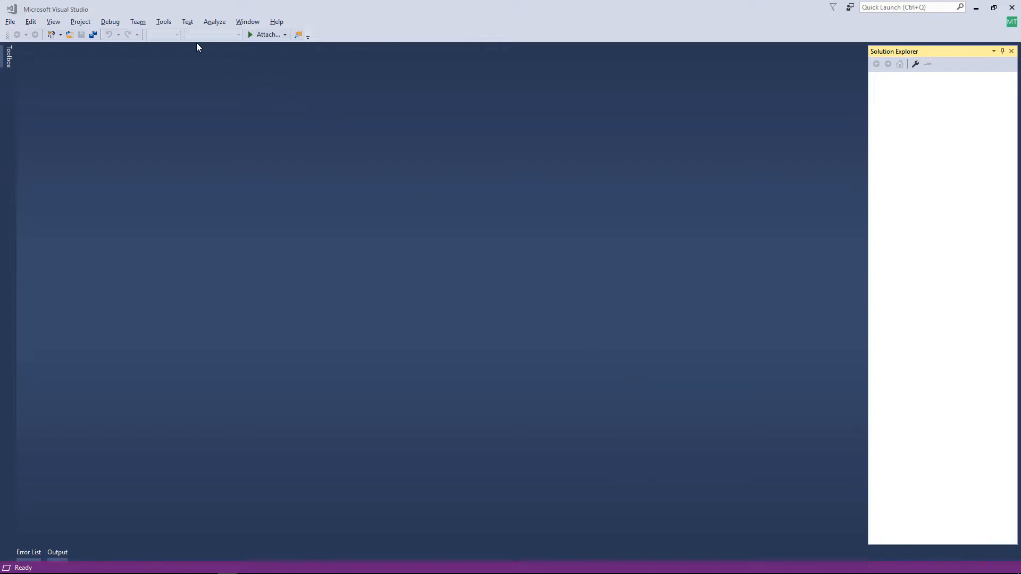
# Open the Xamarin iOS settings in the program options.
pyautogui.click(163, 22)
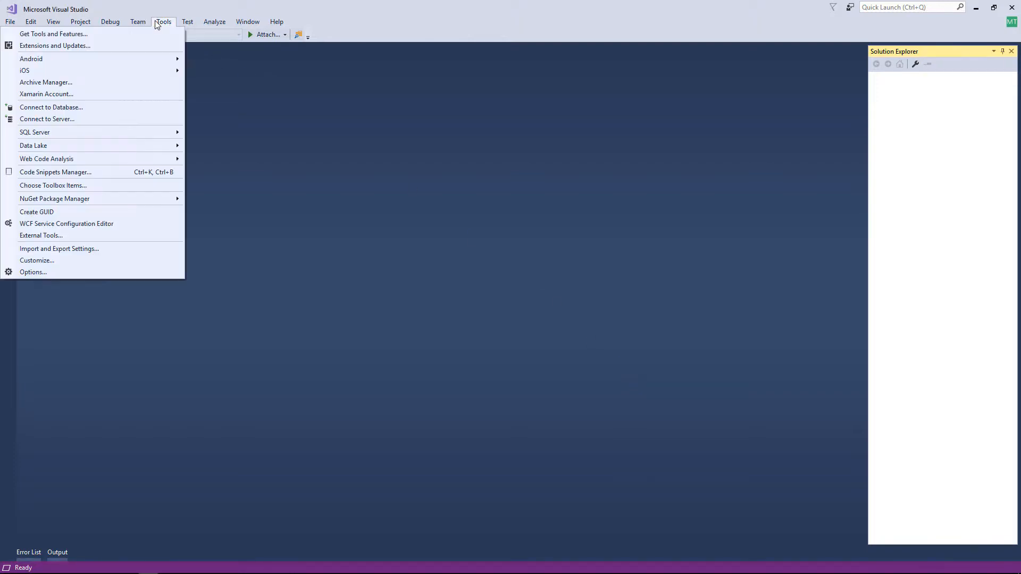
pyautogui.click(35, 276)
pyautogui.scroll(-10, 372, 308)
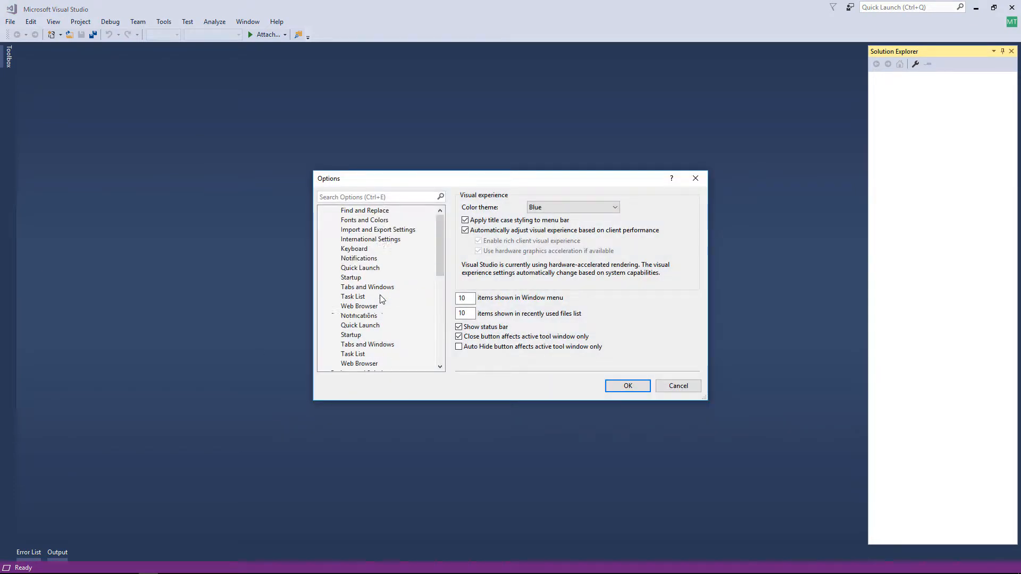
pyautogui.click(325, 354)
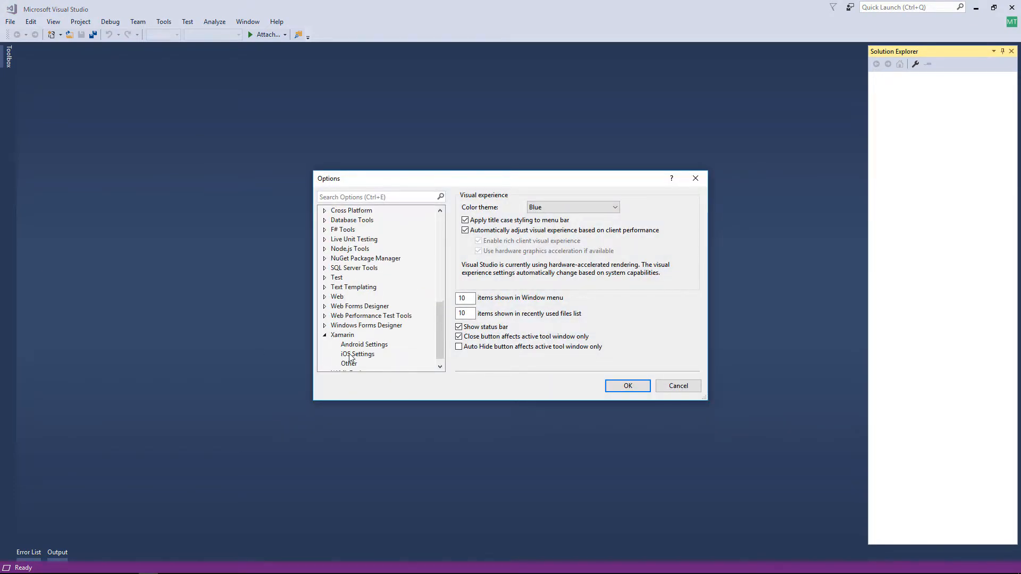
pyautogui.click(359, 353)
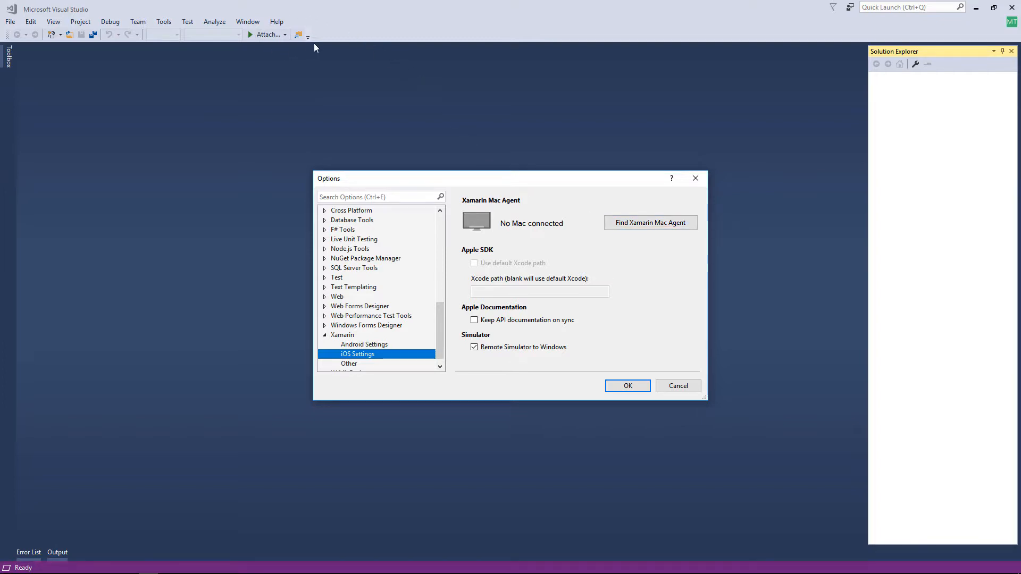
# Find the available Xamarin Mac agents and start a connection to the Whisk server.
pyautogui.click(647, 228)
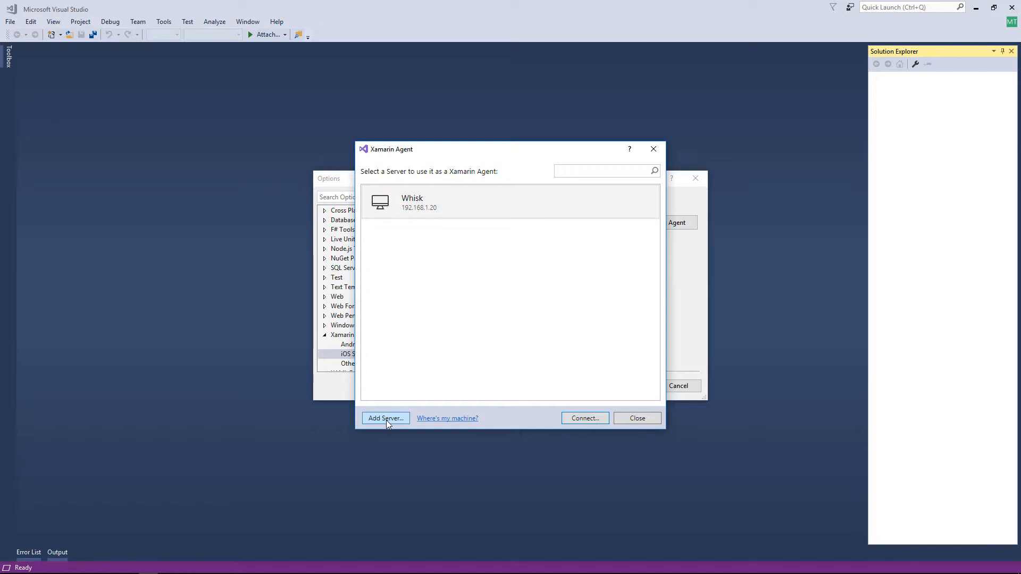
pyautogui.click(500, 200)
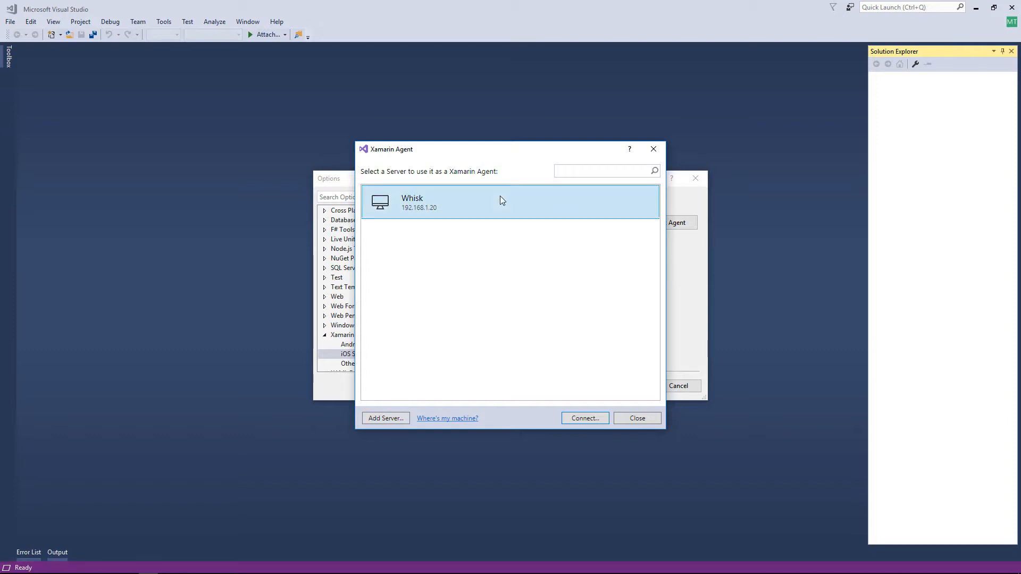
pyautogui.click(577, 417)
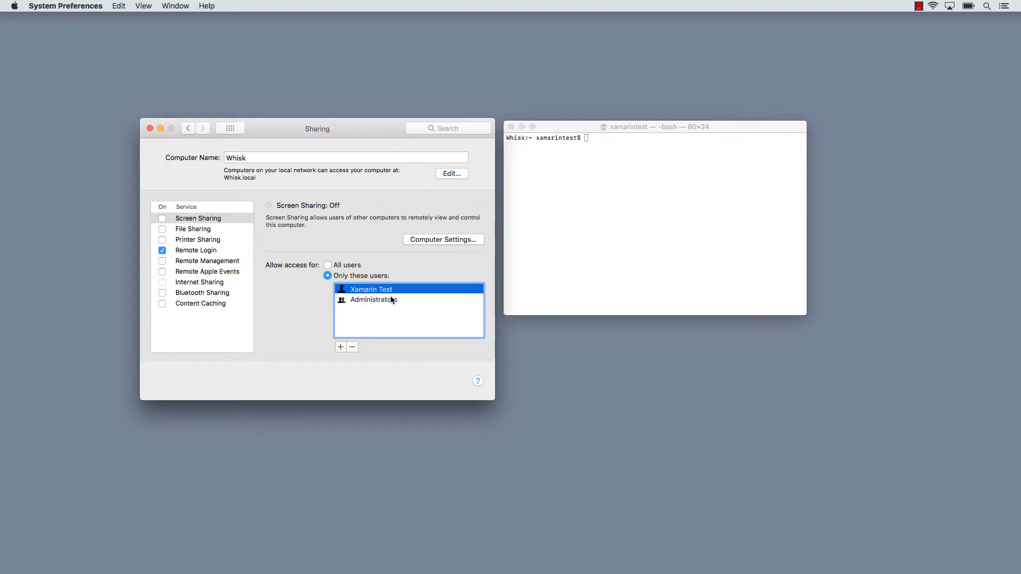
# Switch to Terminal on the Mac and run whoami to look up the account's username.
pyautogui.click(609, 176)
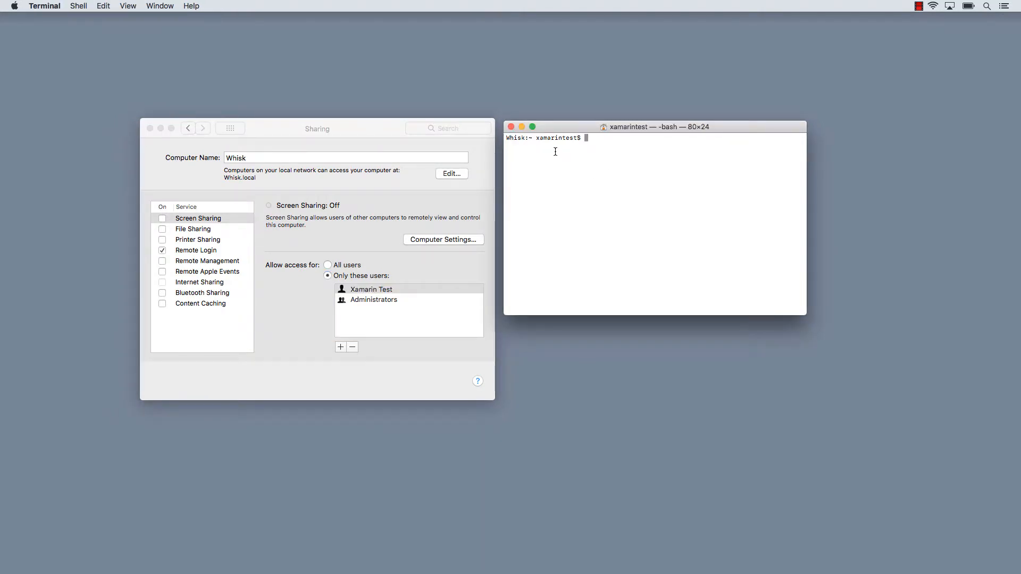
pyautogui.write('whoami')
pyautogui.press('Return')
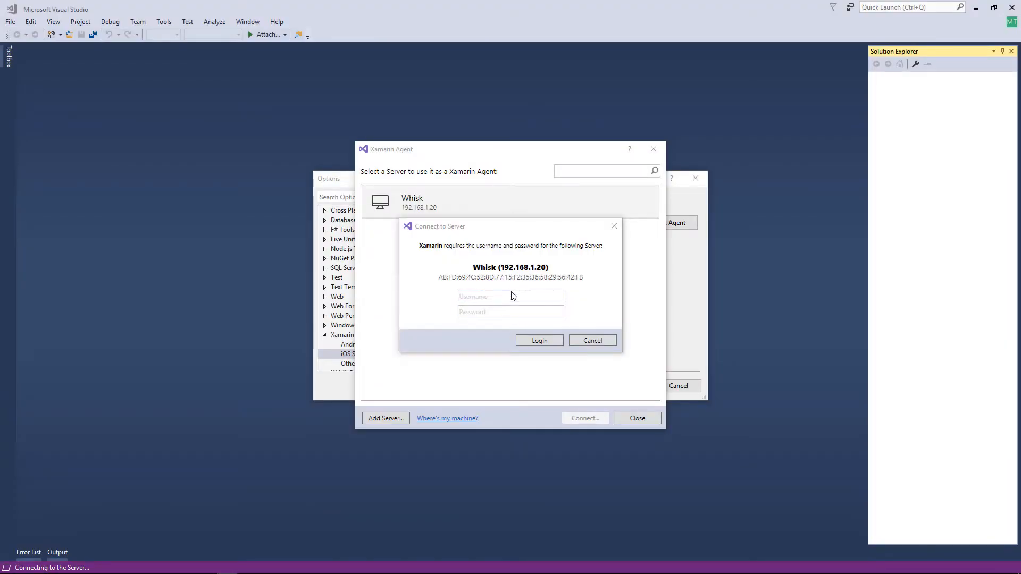
# Back in Visual Studio, log in to the Whisk server with the username xamarintest and the account password.
pyautogui.click(512, 296)
pyautogui.write('x')
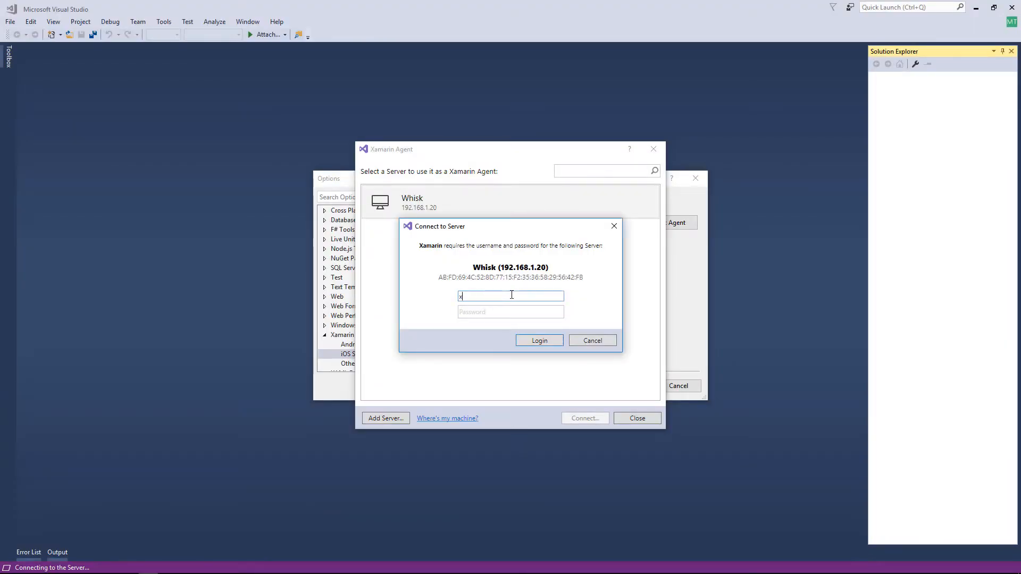
pyautogui.write('amarintest')
pyautogui.press('Tab')
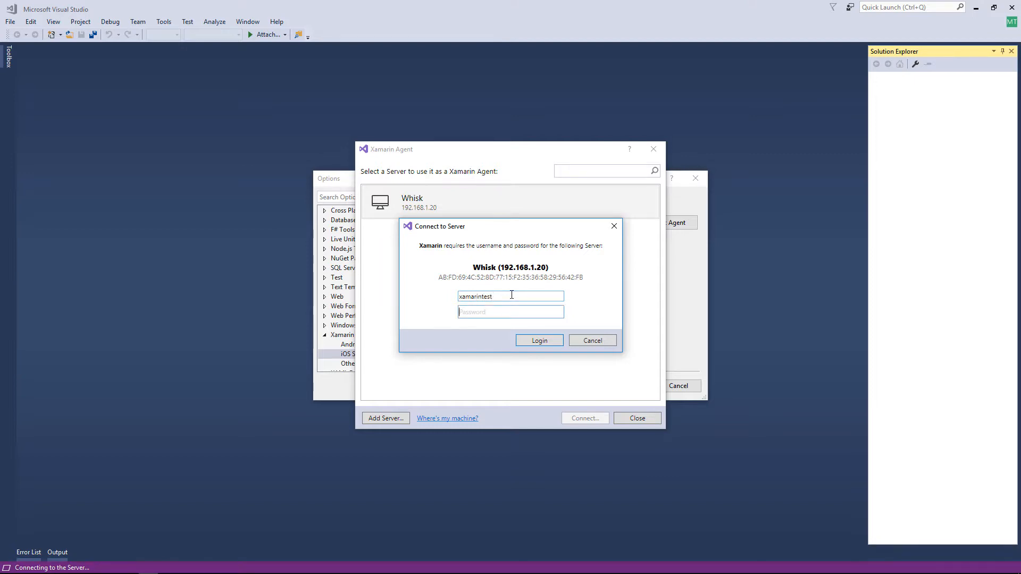
pyautogui.write('••••••••••••')
pyautogui.click(532, 341)
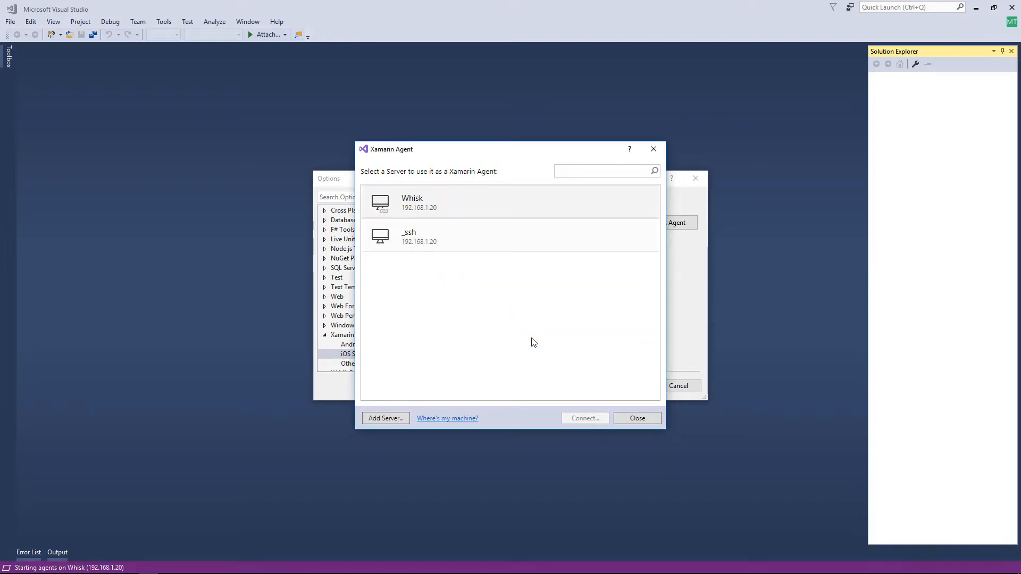
pyautogui.click(485, 206)
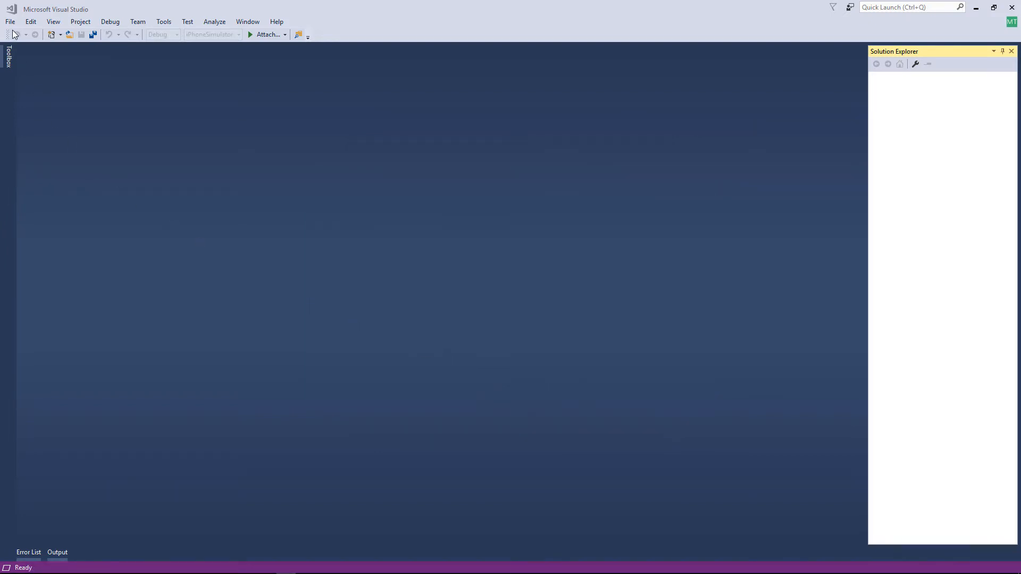
# Create a universal iOS project named App1 in c:\dev from the Single View App template and close its getting-started page.
pyautogui.click(10, 21)
pyautogui.moveTo(102, 33)
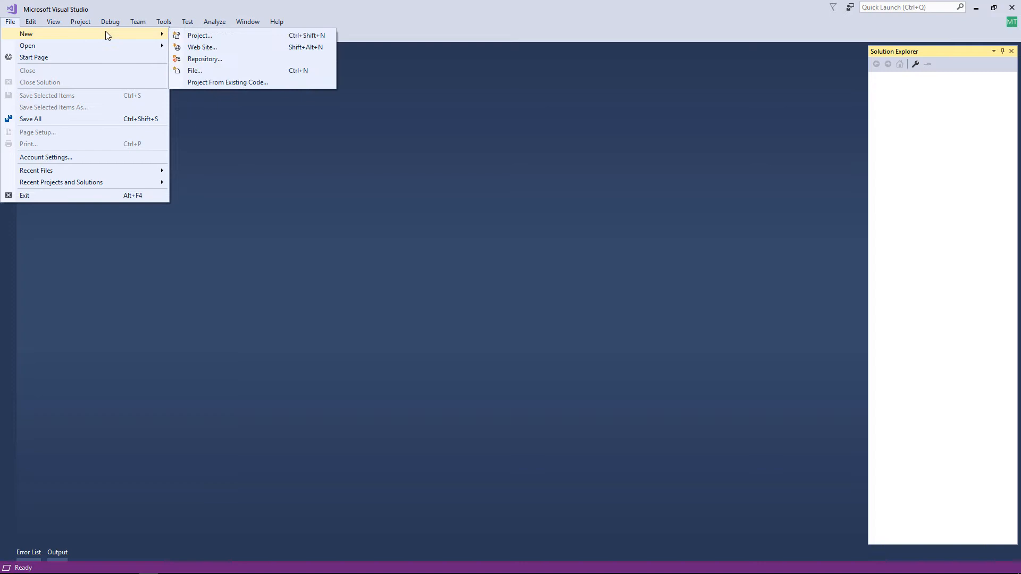
pyautogui.click(192, 35)
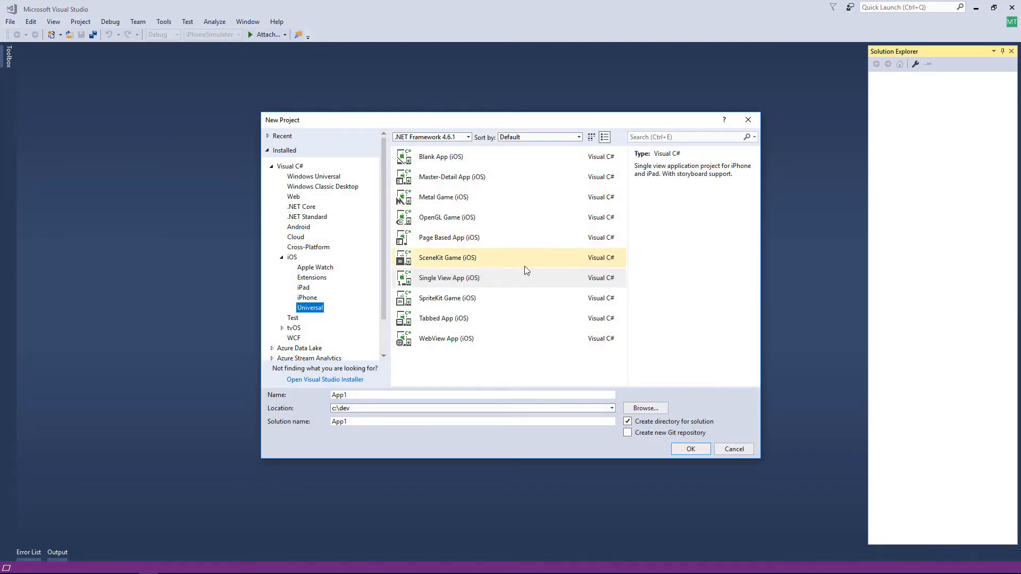
pyautogui.click(481, 278)
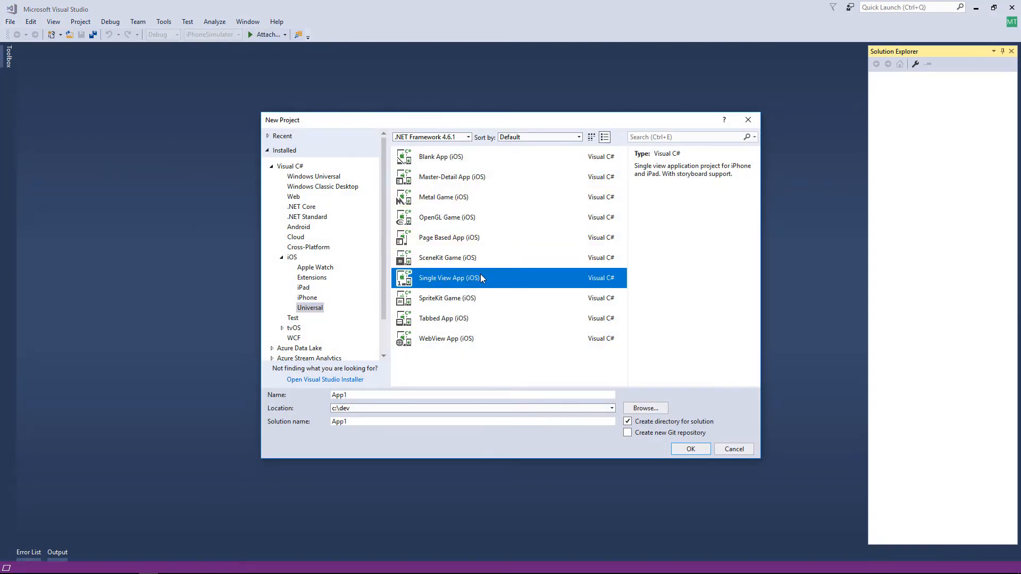
pyautogui.click(693, 451)
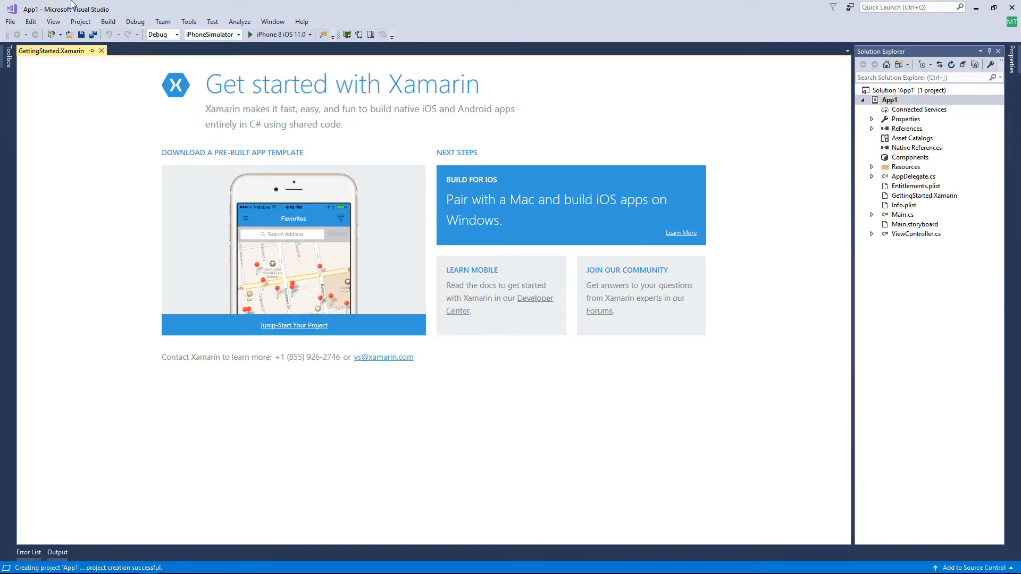
pyautogui.click(101, 50)
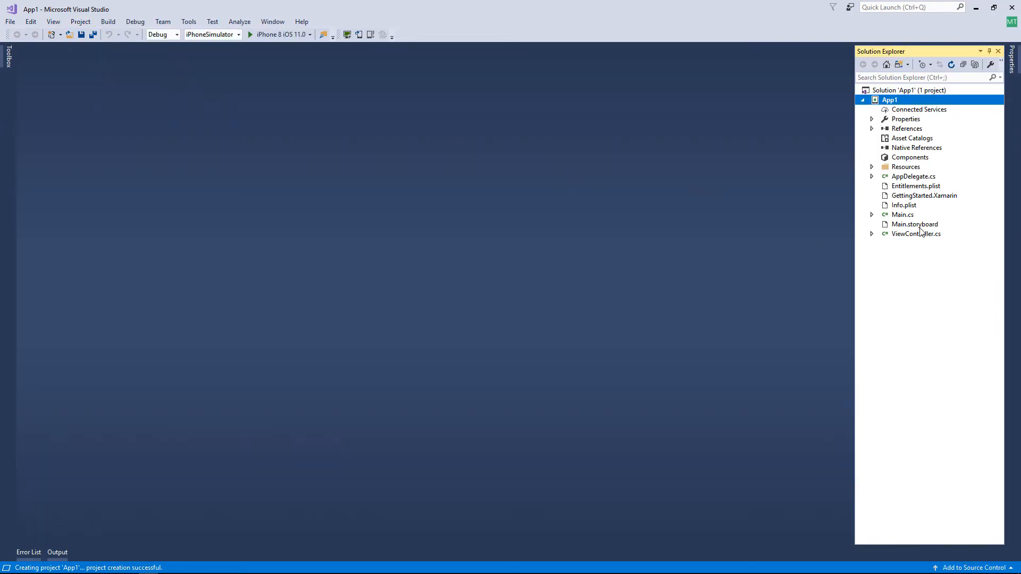
# Check the Xamarin agent's connection to the Mac and open Main.storyboard in the designer.
pyautogui.click(344, 40)
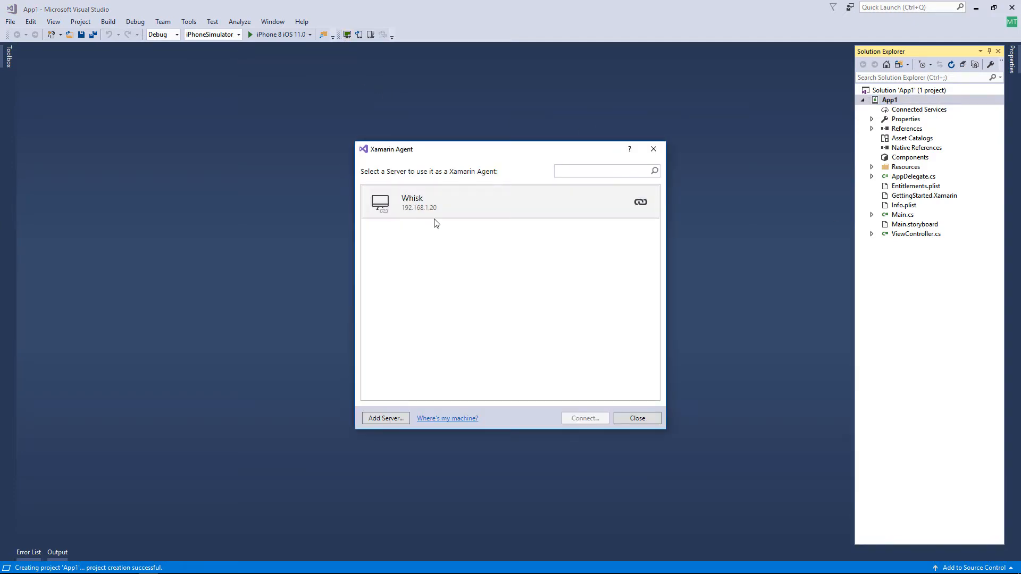
pyautogui.click(649, 418)
pyautogui.click(930, 224)
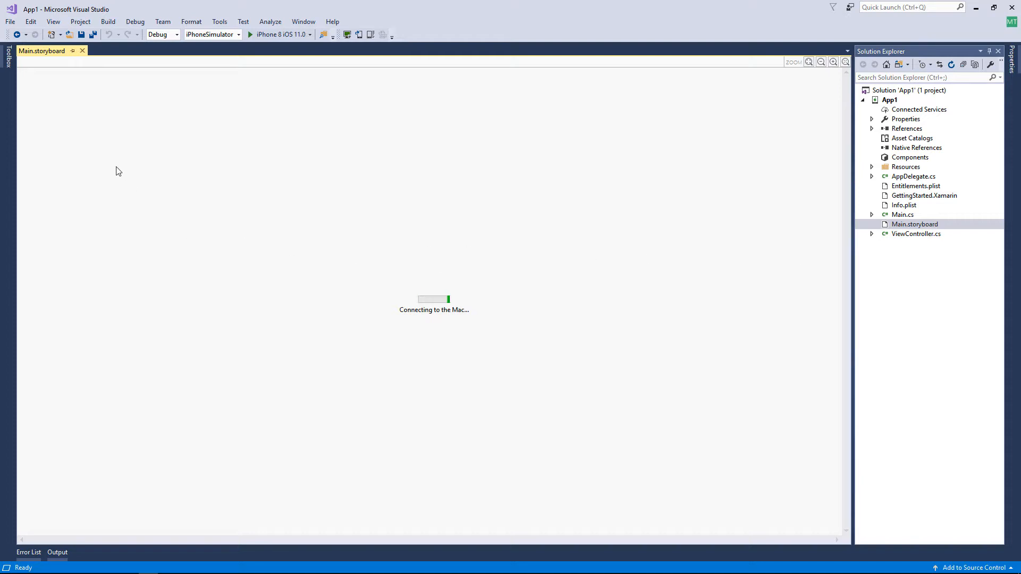
# Add a Label control to the upper middle of the view controller and set its text to "hello!".
pyautogui.click(11, 65)
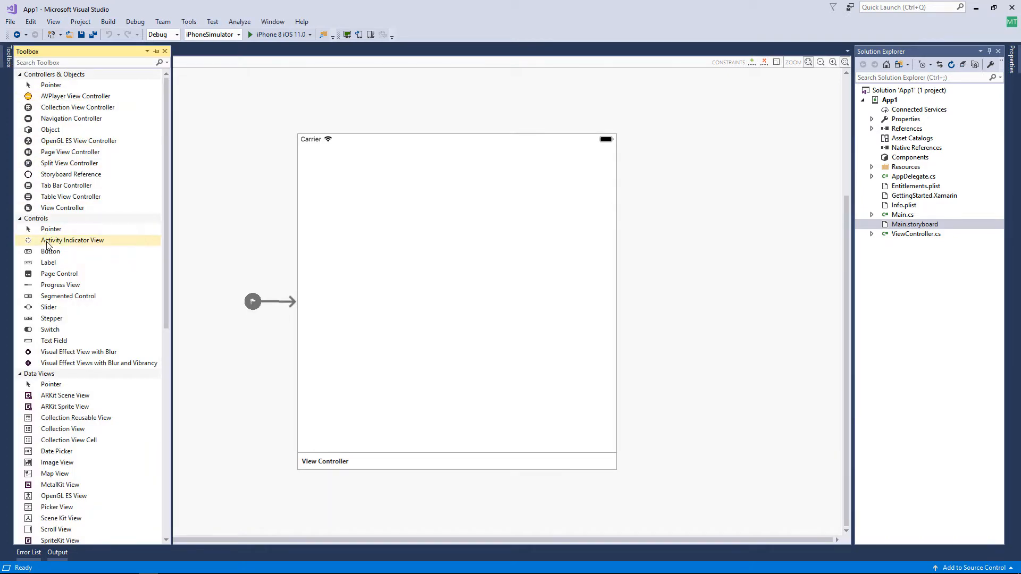
pyautogui.moveTo(50, 265); pyautogui.dragTo(463, 265)
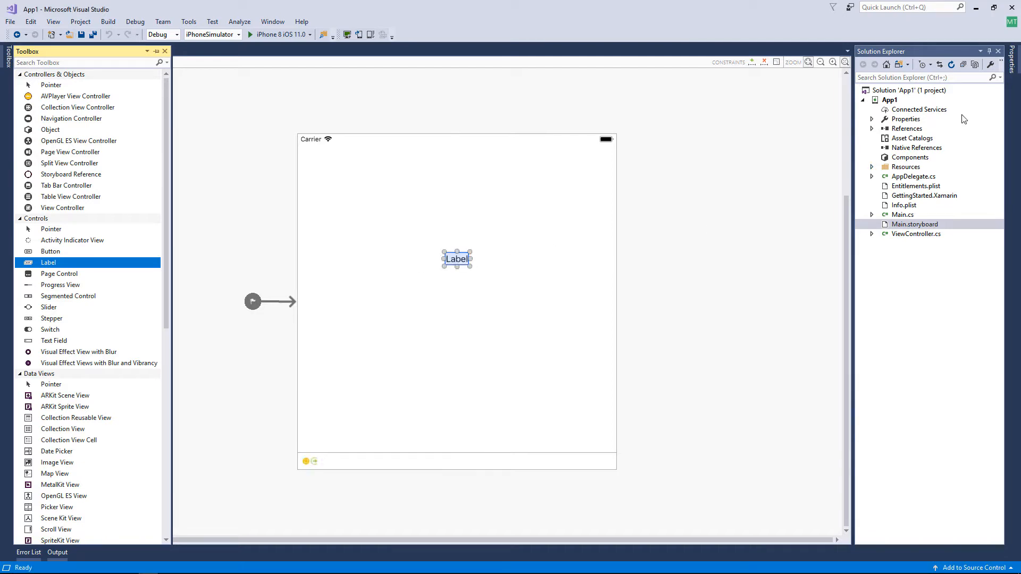
pyautogui.click(1014, 73)
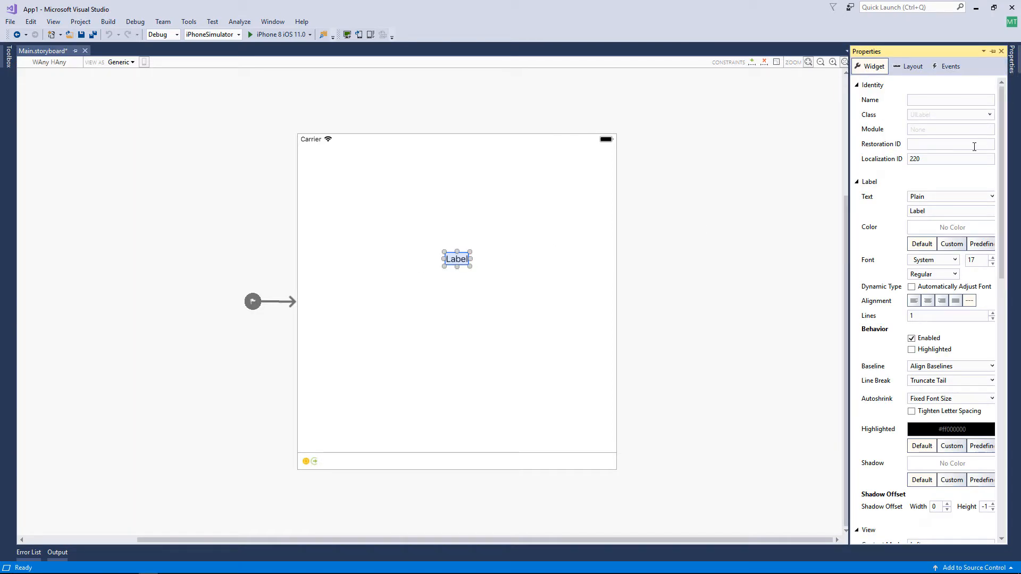
pyautogui.moveTo(938, 209); pyautogui.dragTo(881, 217)
pyautogui.write('hello!')
# Build the solution and examine the build output for the Mac connection.
pyautogui.click(108, 21)
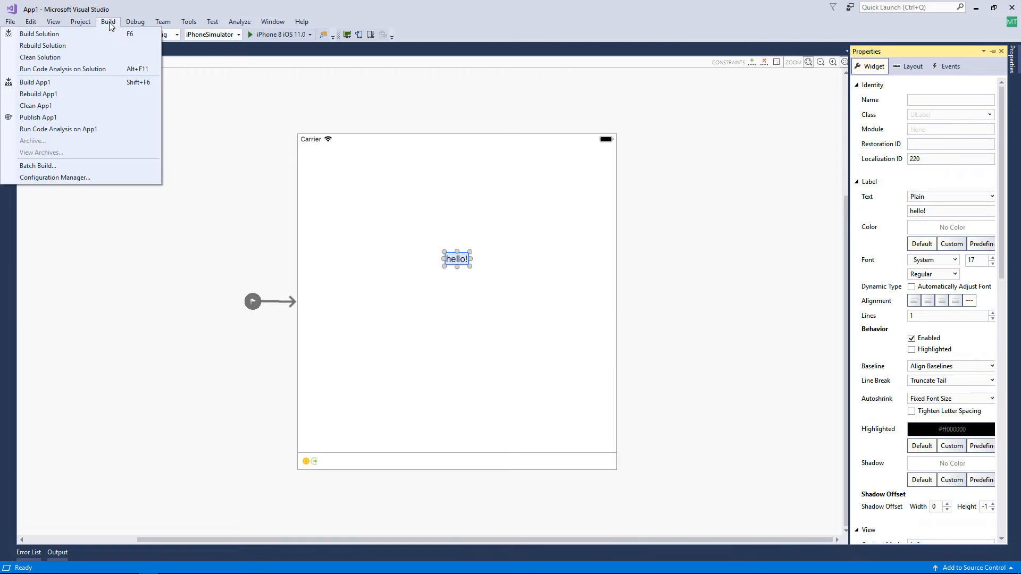
pyautogui.click(99, 38)
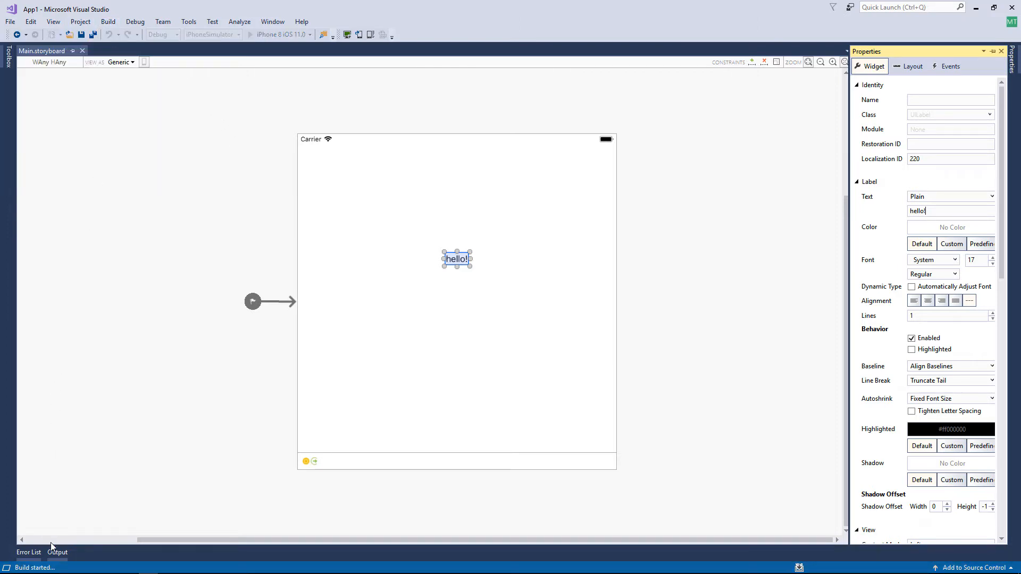
pyautogui.click(57, 552)
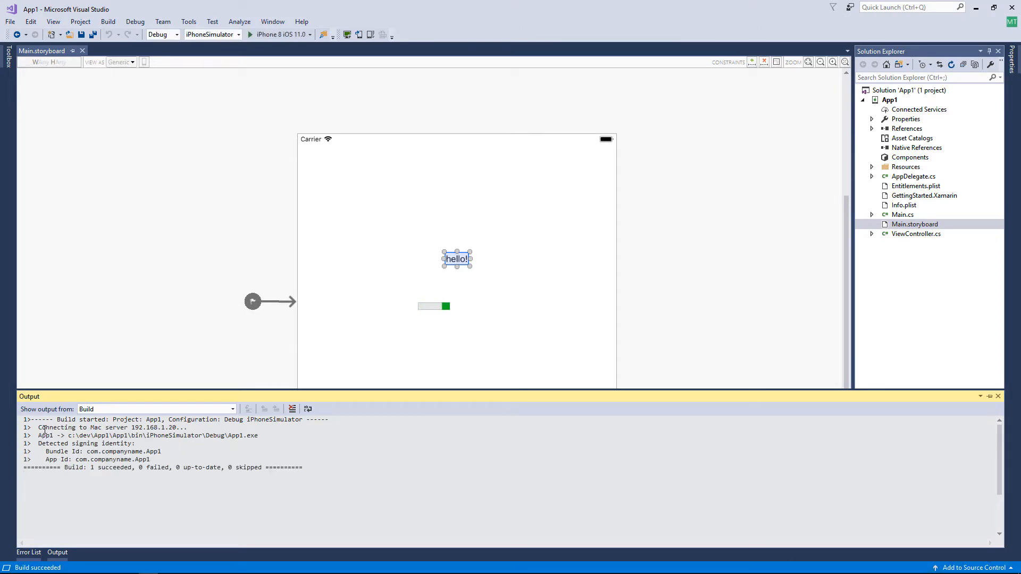
pyautogui.moveTo(38, 428); pyautogui.dragTo(103, 429)
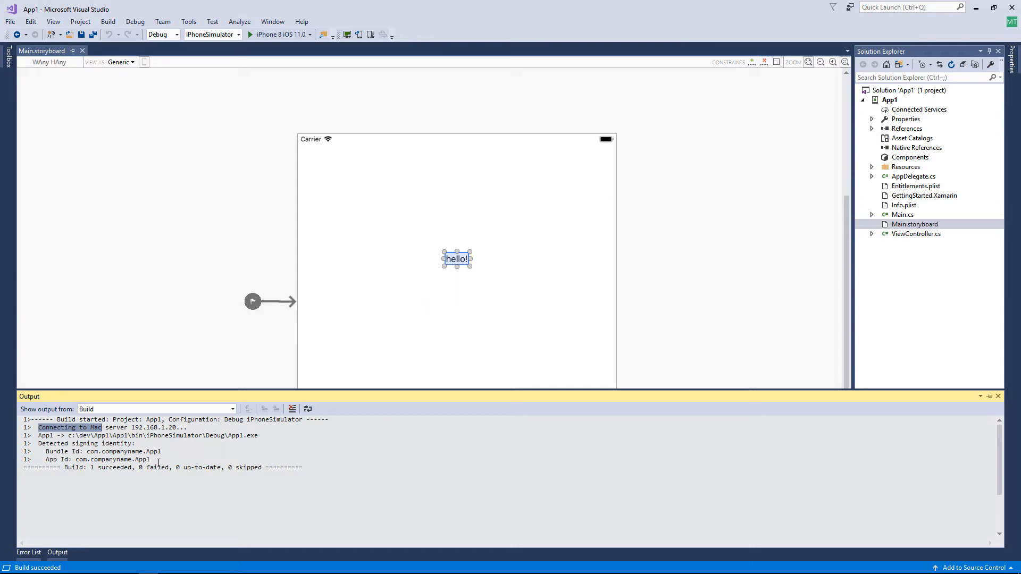
pyautogui.click(151, 277)
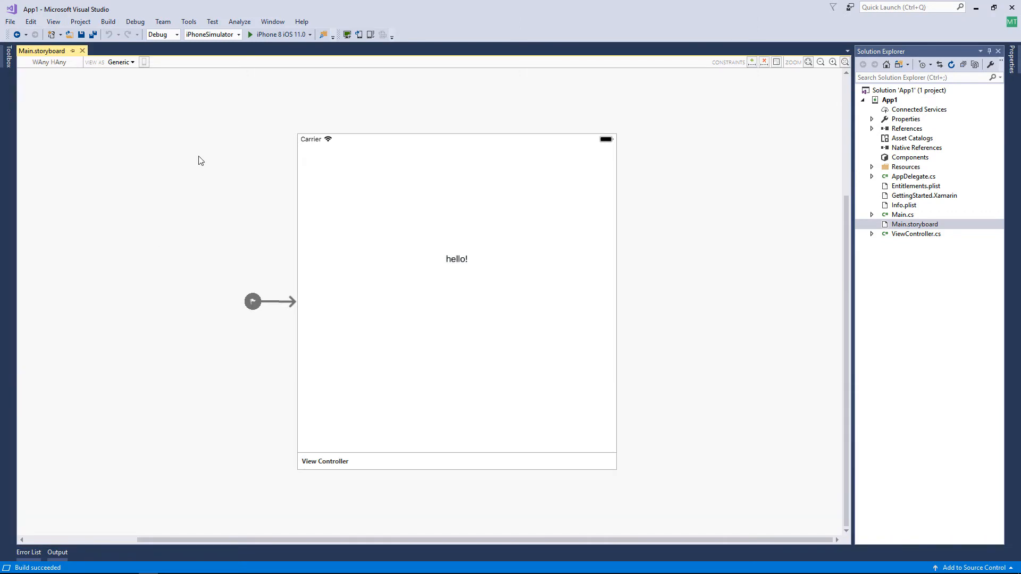
# Run the app on the iPhone 8 iOS 11.0 simulator and stop the debugging session.
pyautogui.click(283, 34)
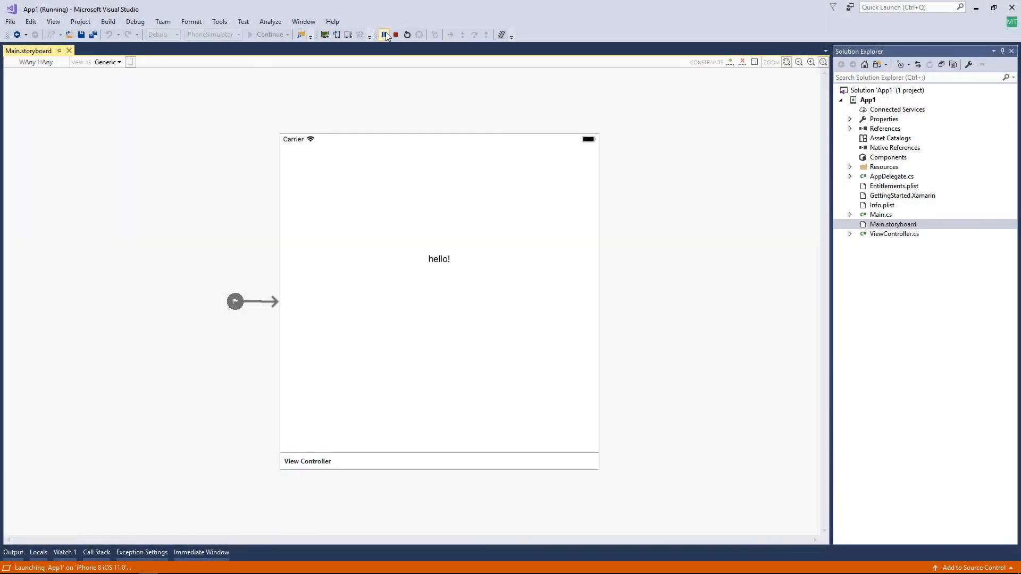
pyautogui.click(396, 34)
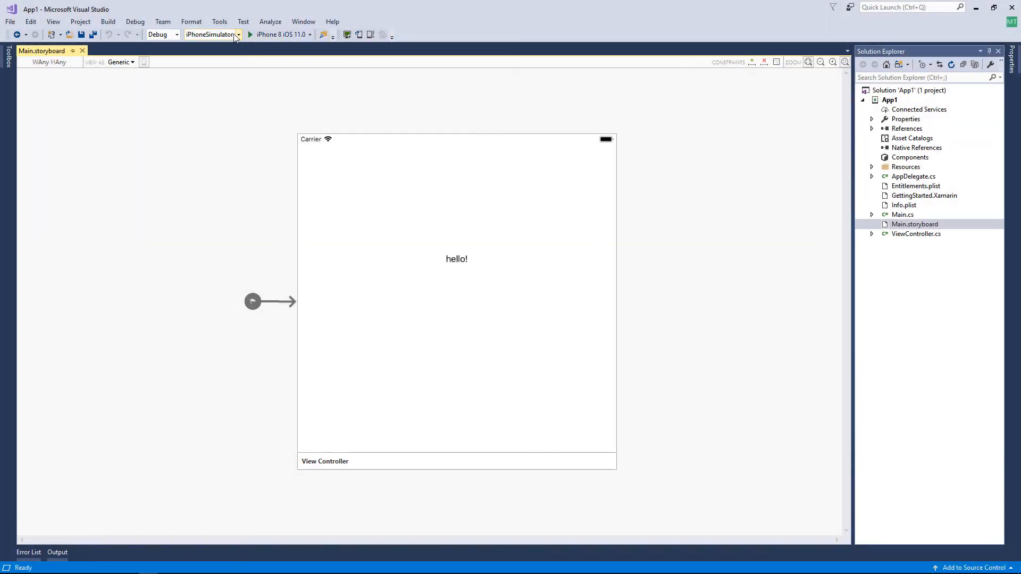
# Enable Remote Simulator to Windows in the Xamarin iOS settings and run the app on iPhone 8 iOS 11.0.
pyautogui.click(220, 21)
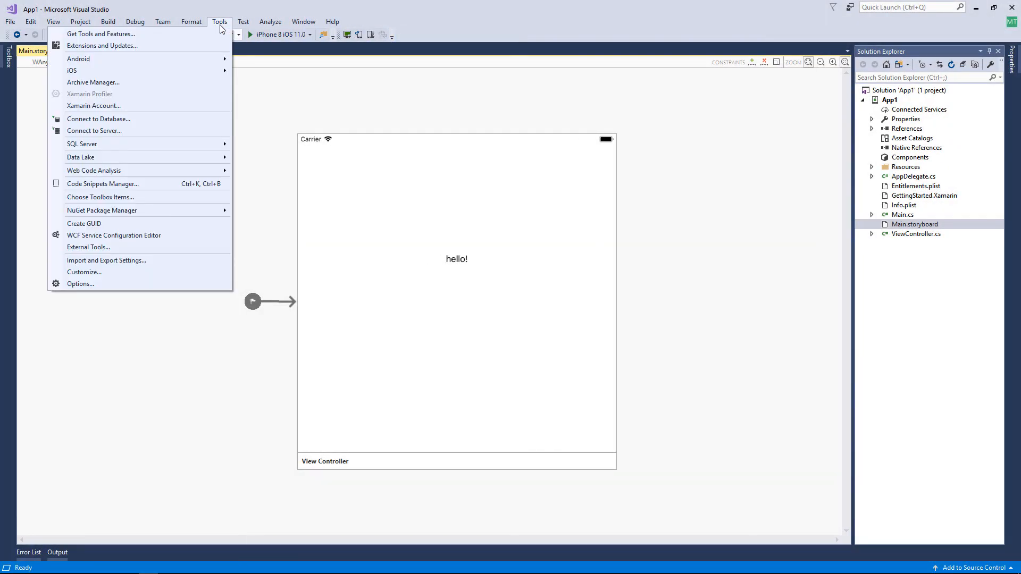
pyautogui.click(92, 283)
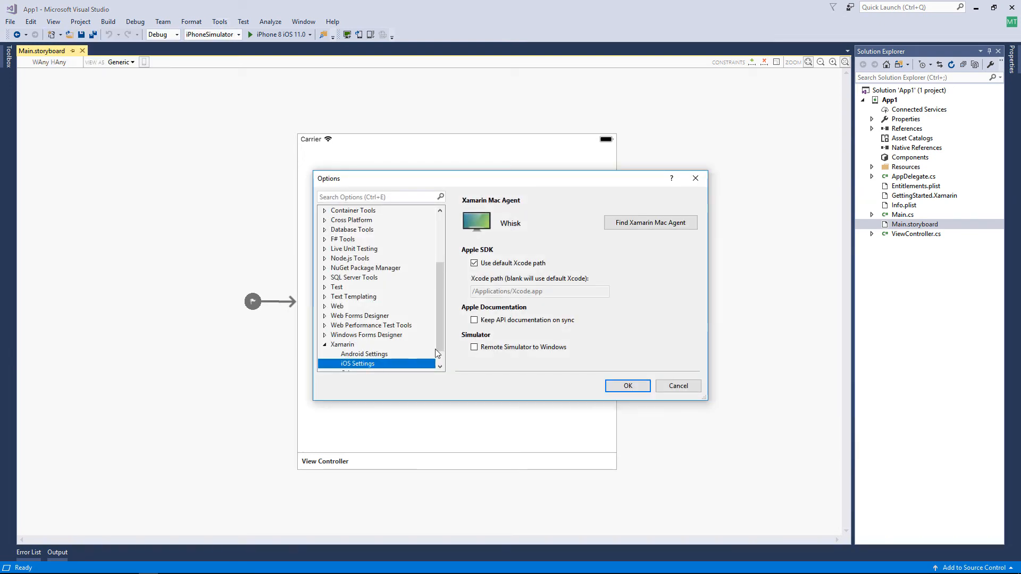
pyautogui.click(506, 352)
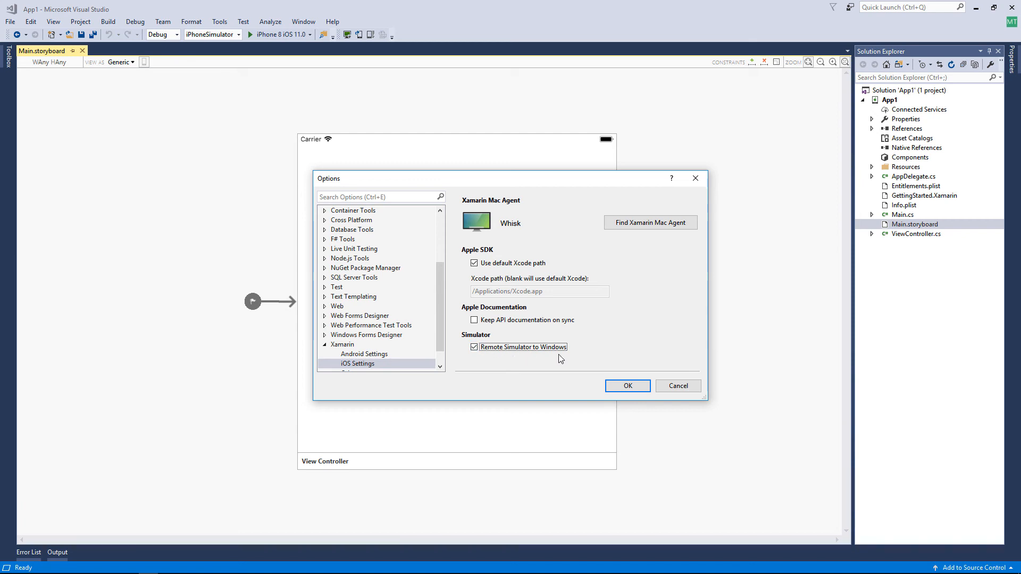
pyautogui.click(622, 386)
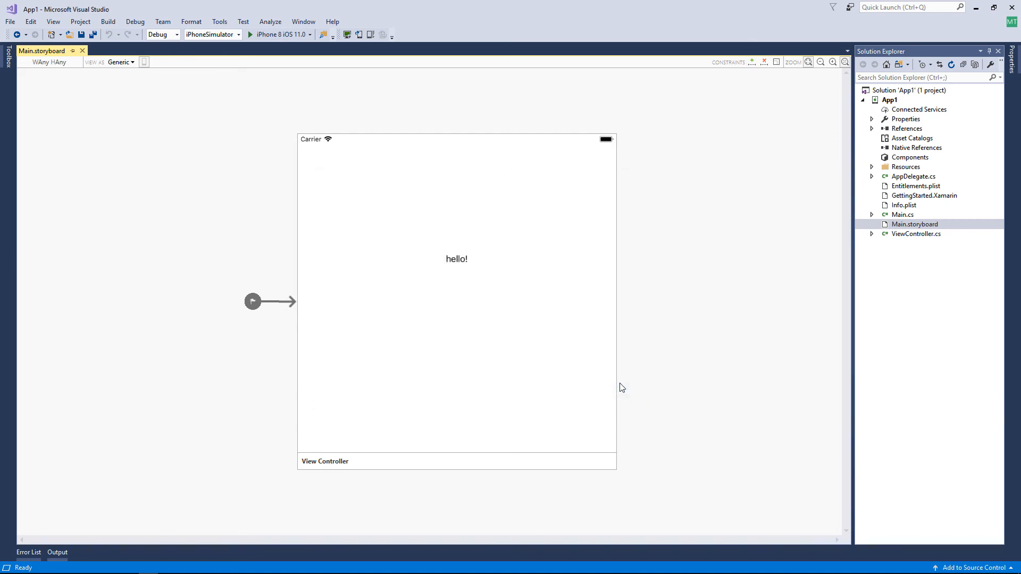
pyautogui.click(283, 40)
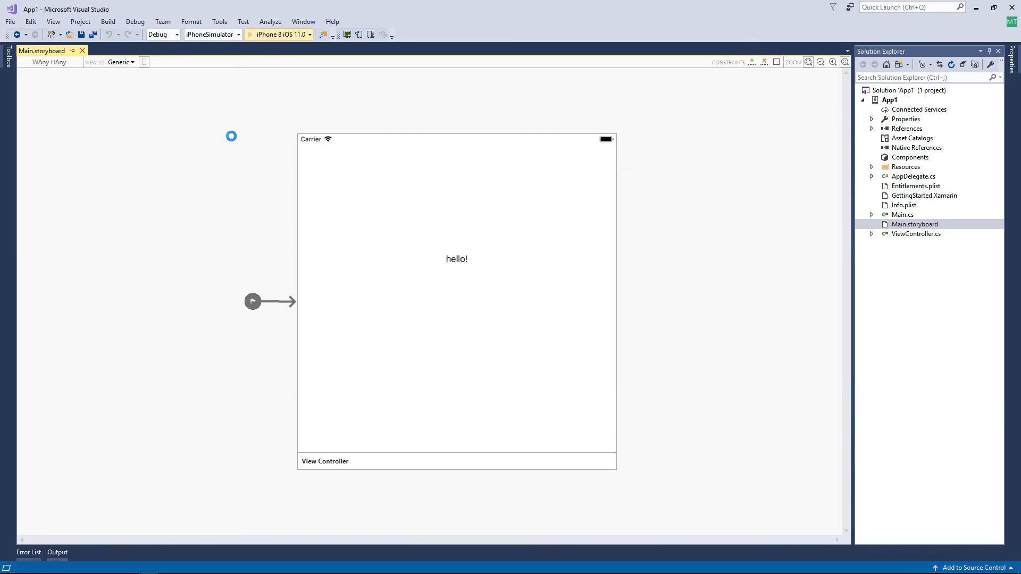